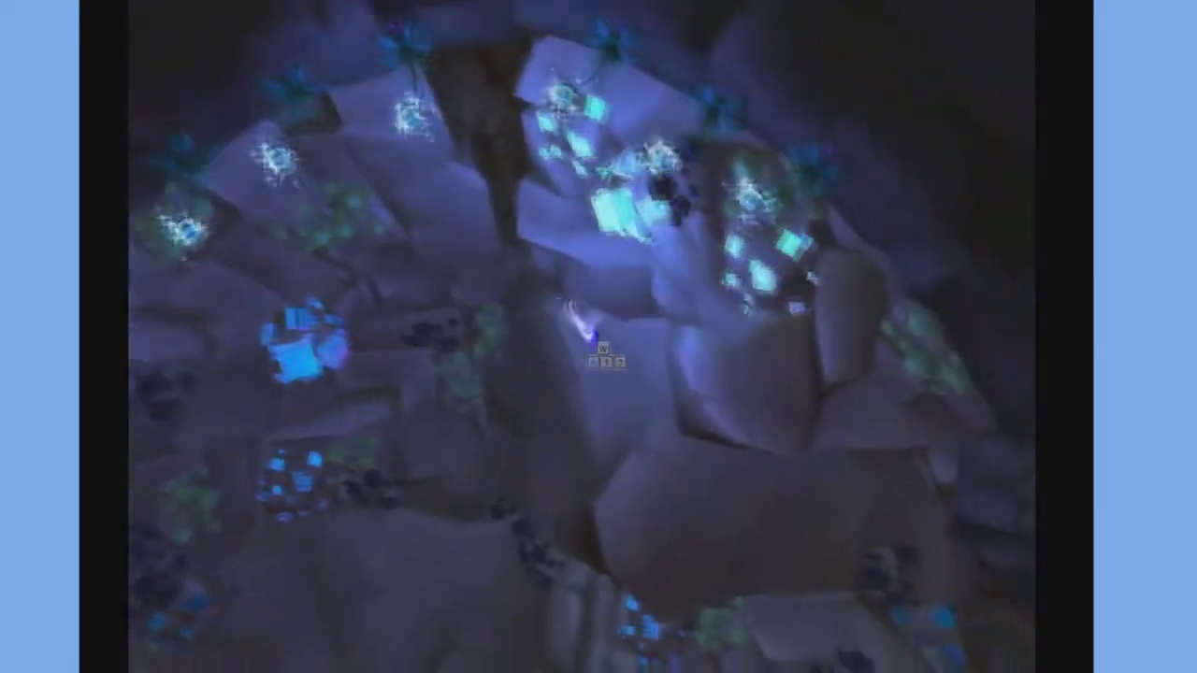
key(w)
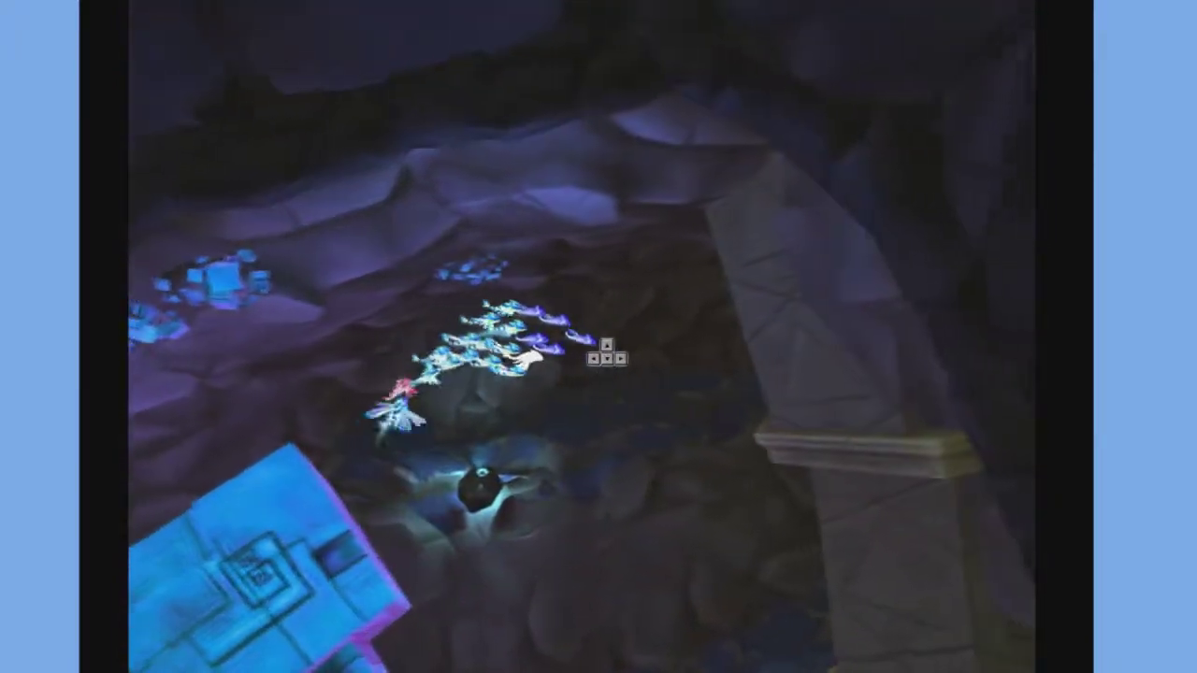
key(Right)
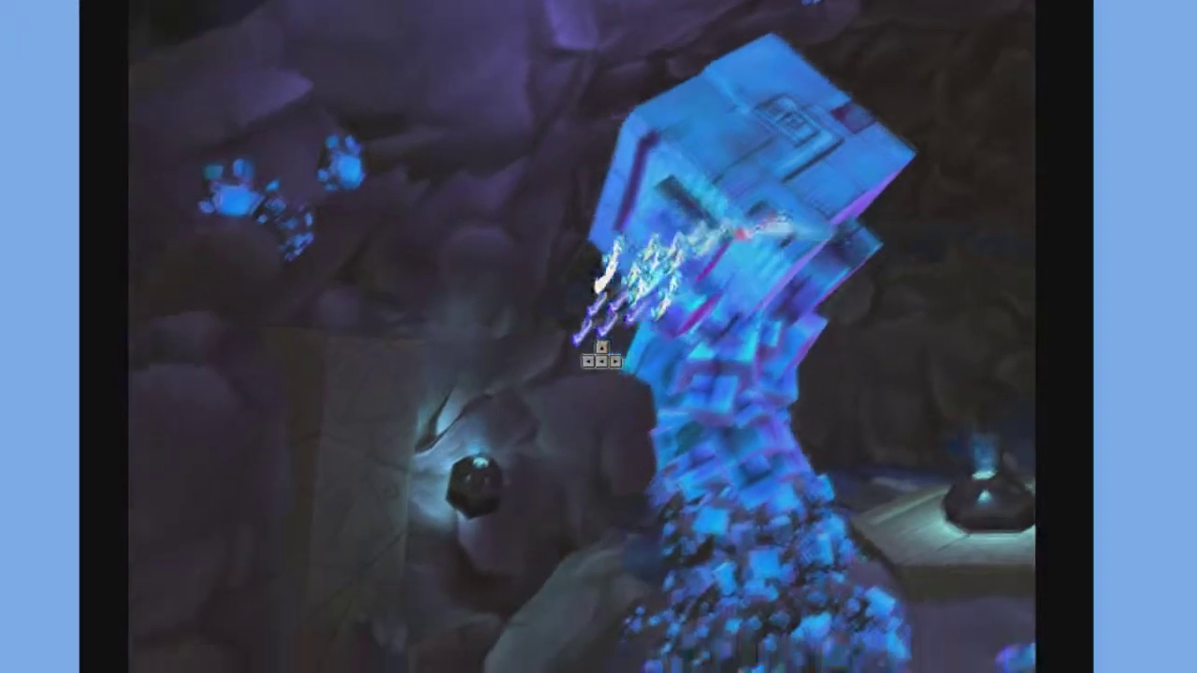
key(Left)
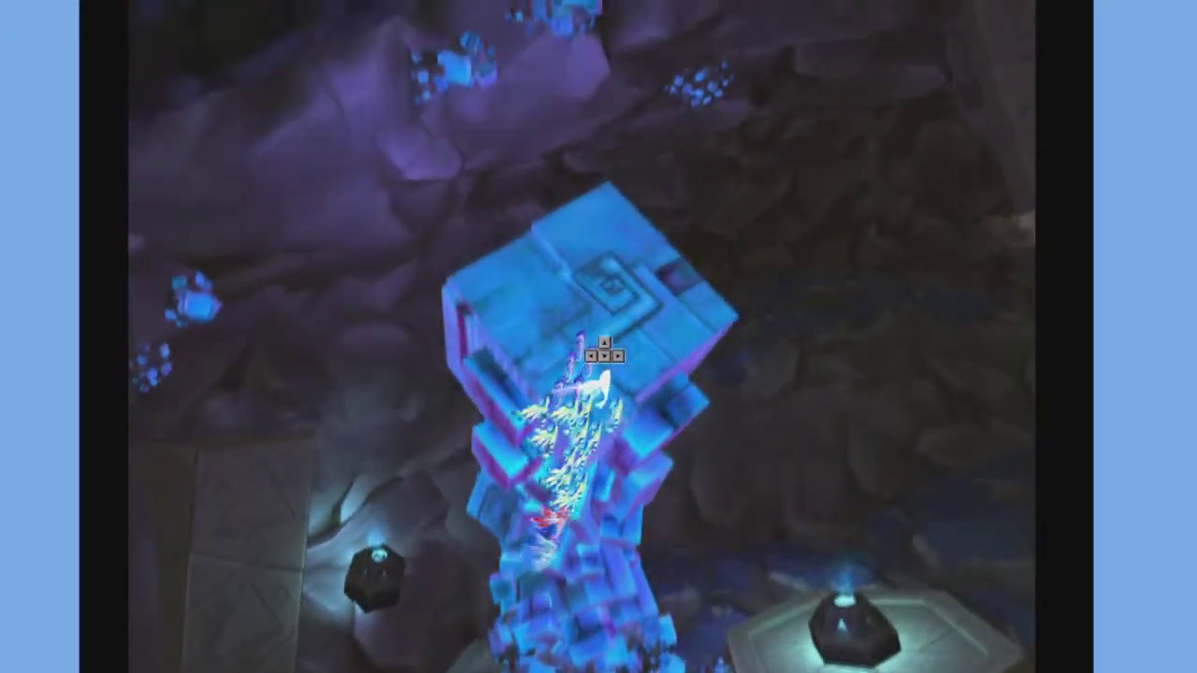